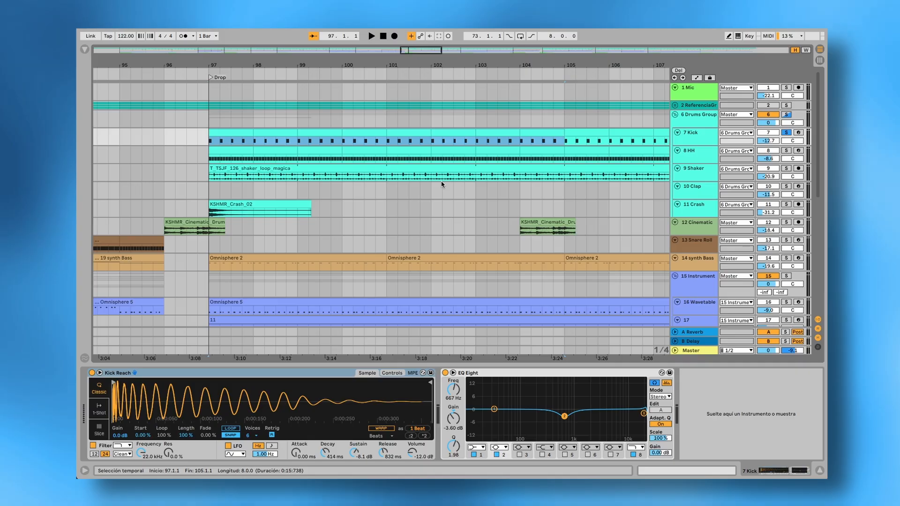
- Set layer A's oscillator on the 16 Wavetable synth to the JD Bells digital wavetable and raise its Shape amount to about one third
key(space)
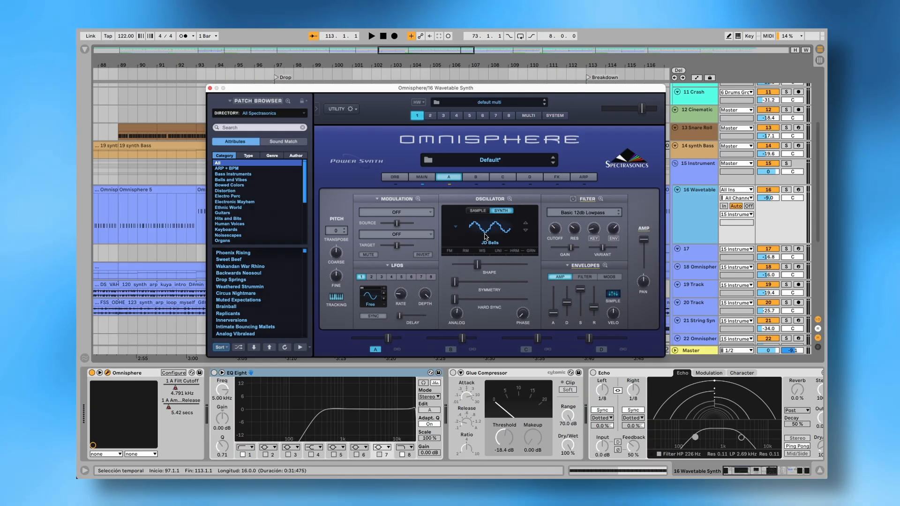
click(485, 236)
mouse_move(520, 245)
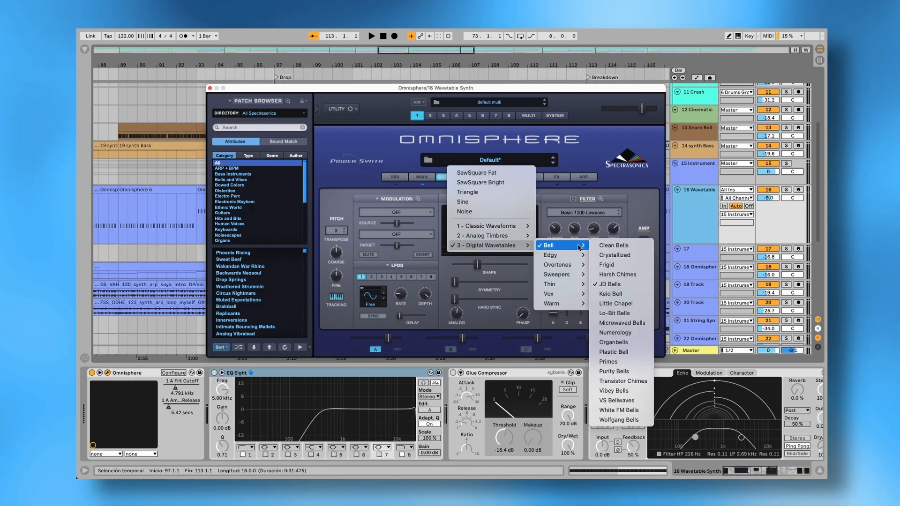
click(624, 282)
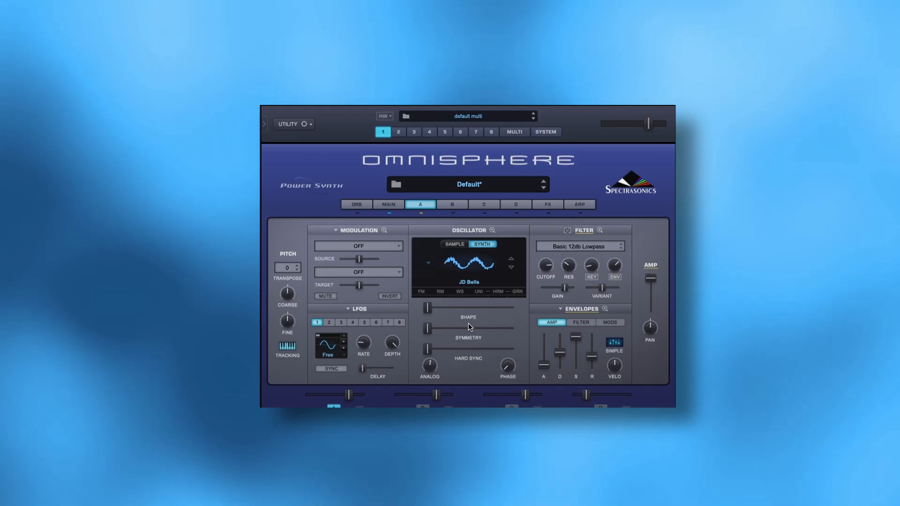
drag(427, 308, 454, 312)
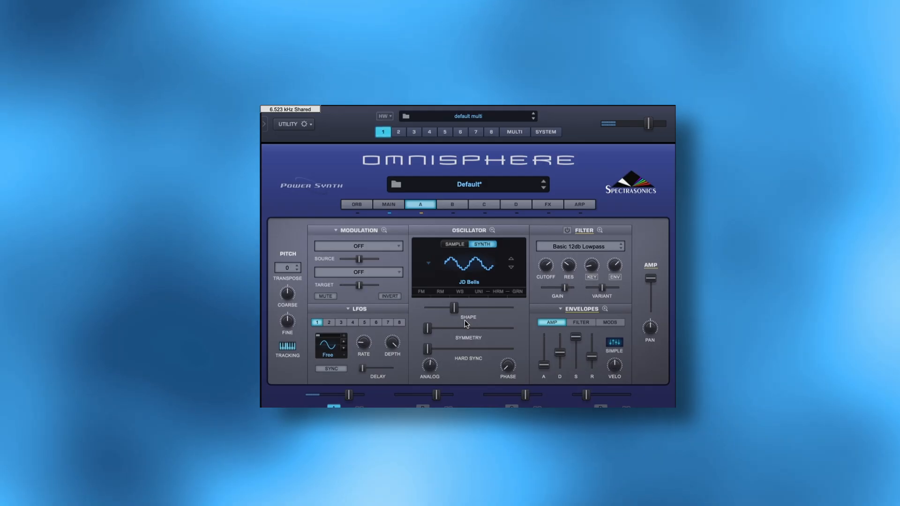
- Enable frequency modulation with a Sine modulator on layer A's oscillator, compare it off and on, and slightly adjust the FM depth
click(423, 293)
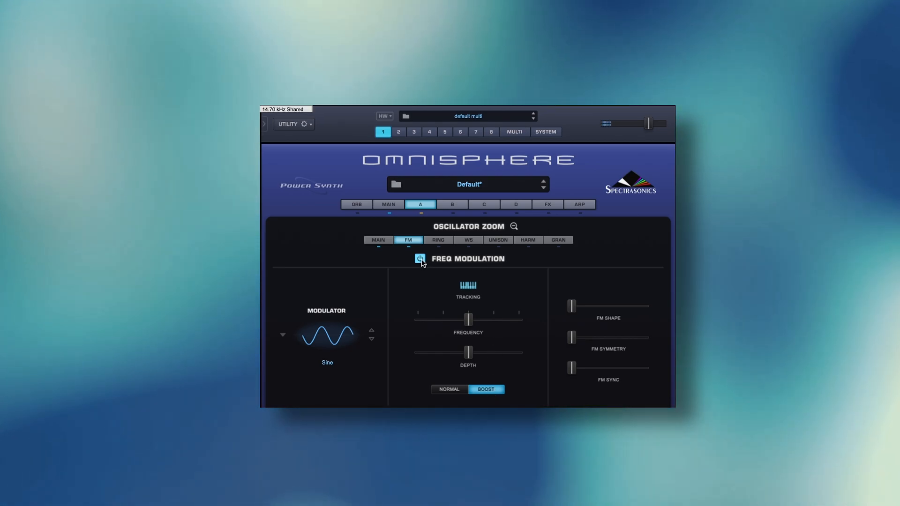
click(420, 260)
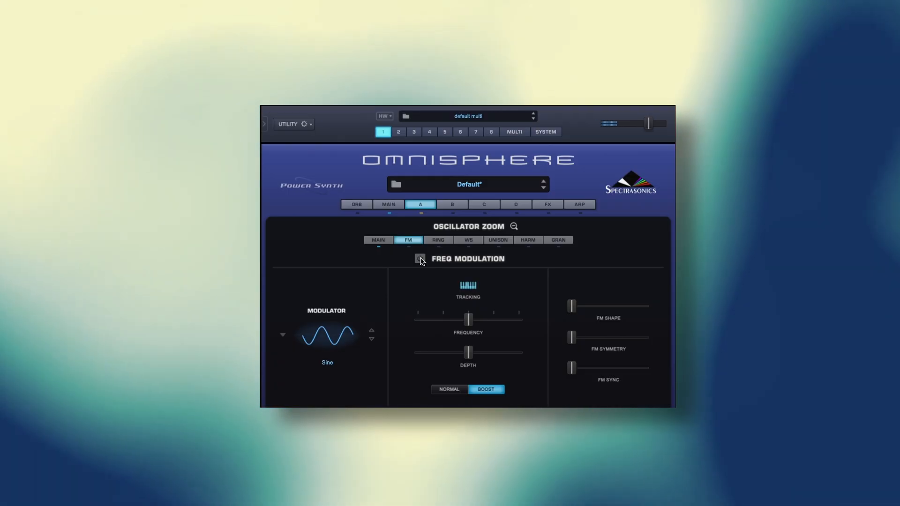
click(420, 260)
mouse_move(472, 357)
mouse_move(472, 357)
mouse_down()
mouse_move(422, 359)
mouse_move(470, 356)
mouse_up()
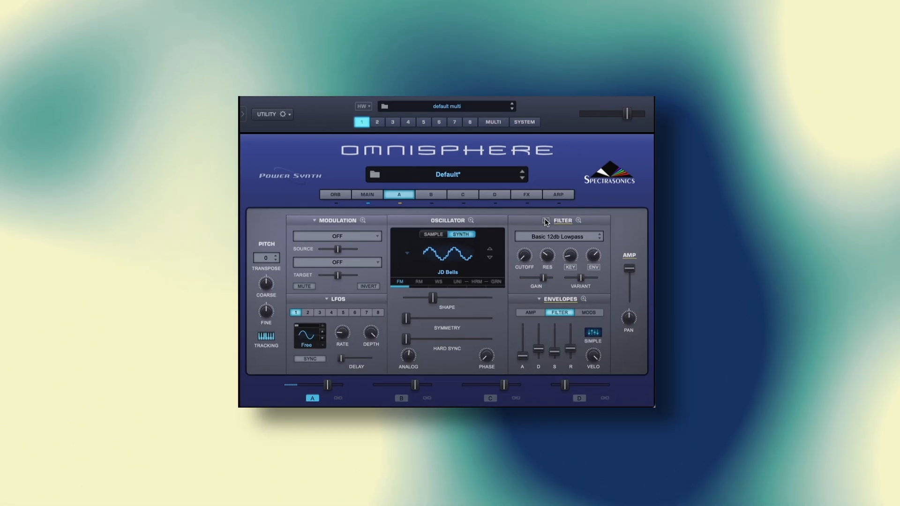
- Enable layer A's Basic 12db Lowpass filter and inspect its detailed filter settings
click(546, 220)
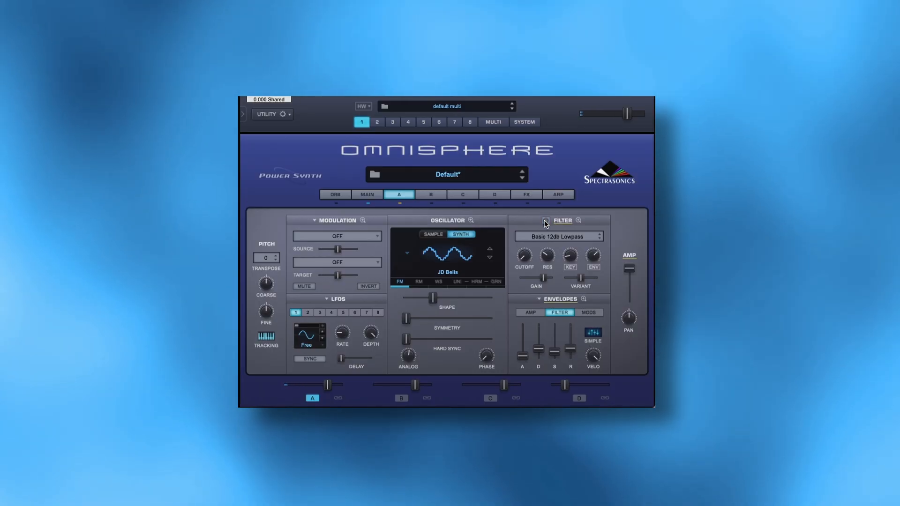
click(545, 223)
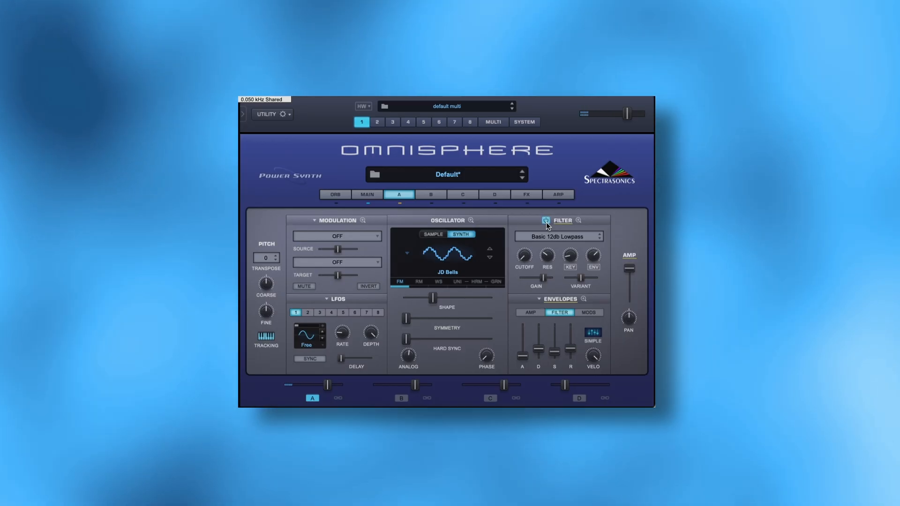
click(578, 221)
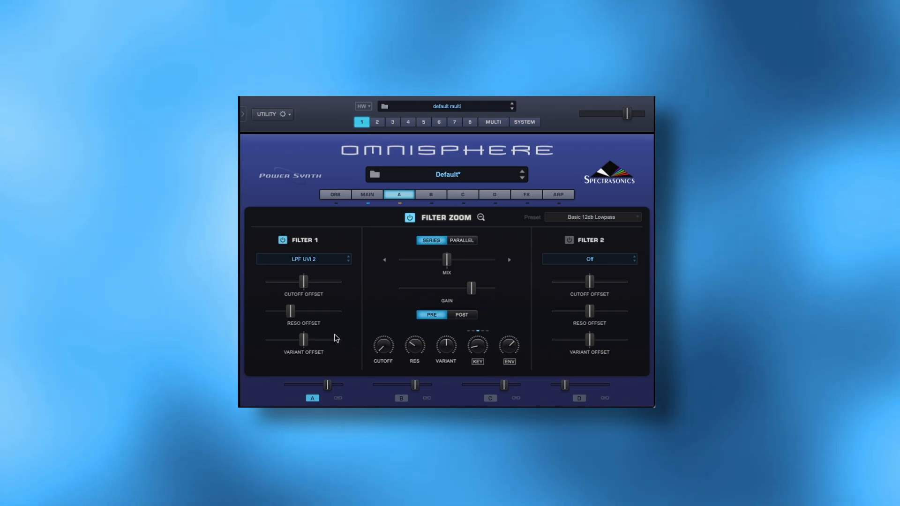
click(481, 217)
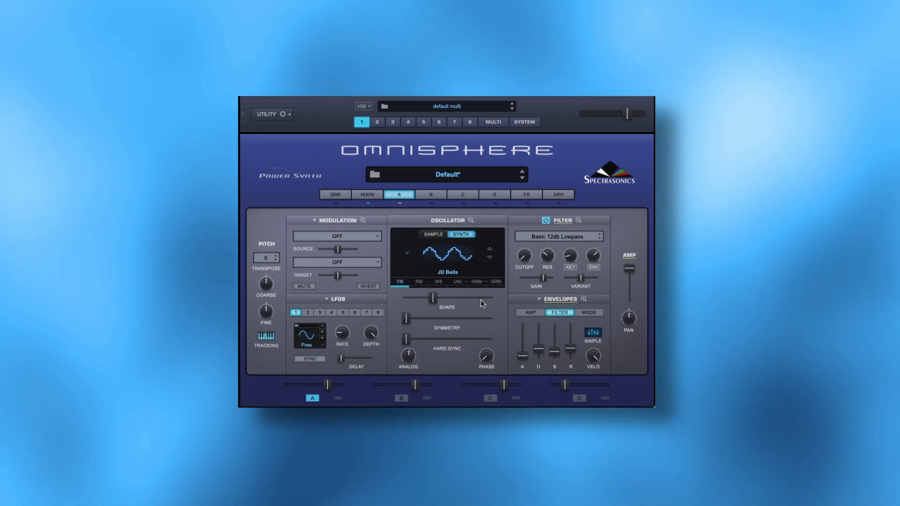
- Enable Harmonia on layer A's oscillator with voices 1 and 2 both transposed +12
click(476, 281)
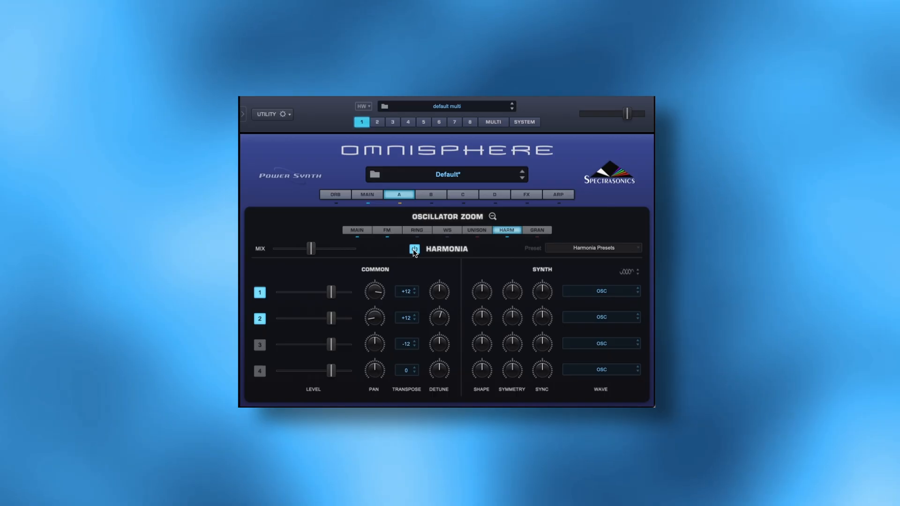
click(414, 250)
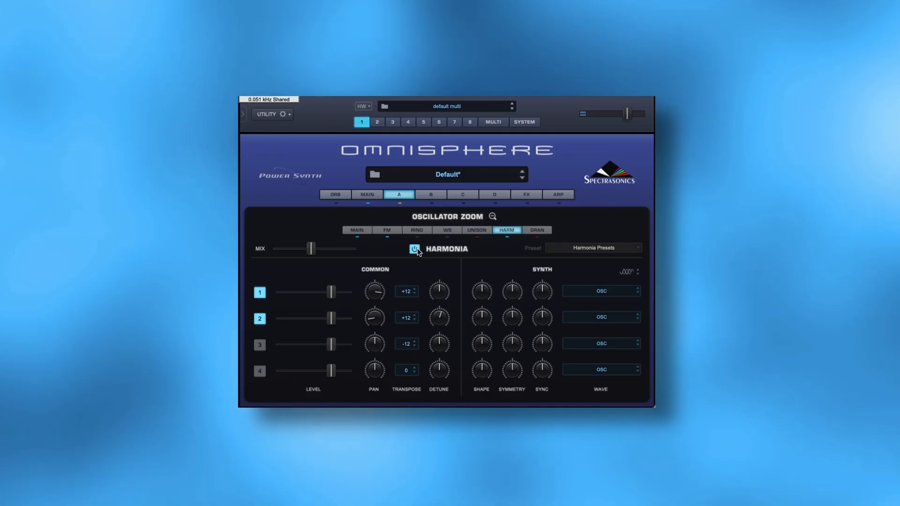
- Compare the Noise layer D with its lowpass filter off and on, and check the patch's Signal Path setting
click(495, 195)
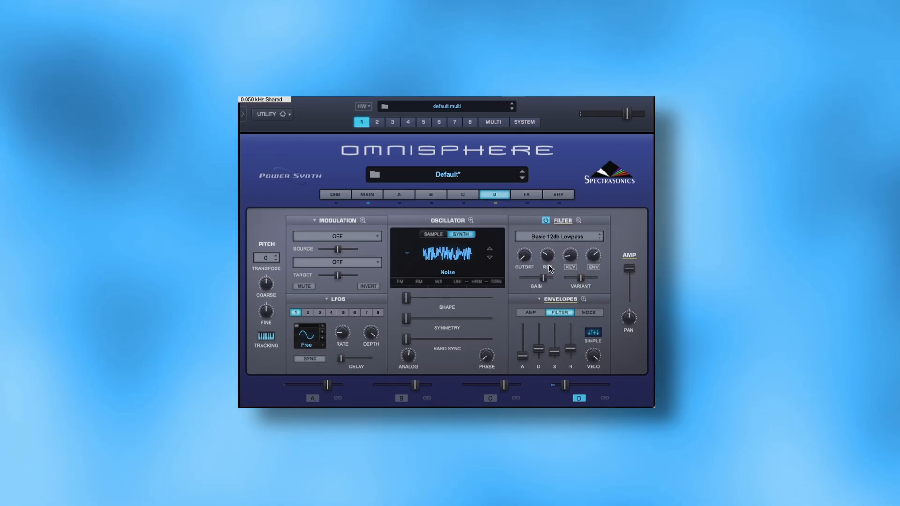
click(546, 220)
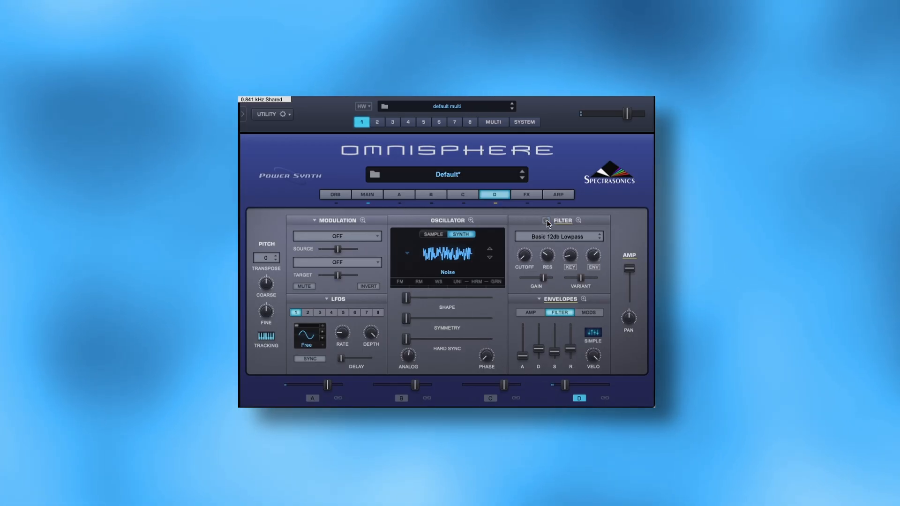
click(547, 221)
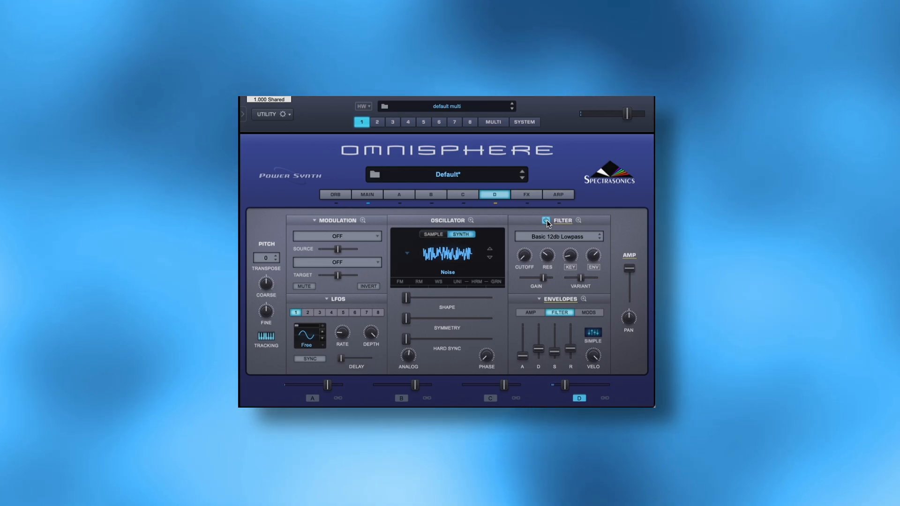
click(367, 194)
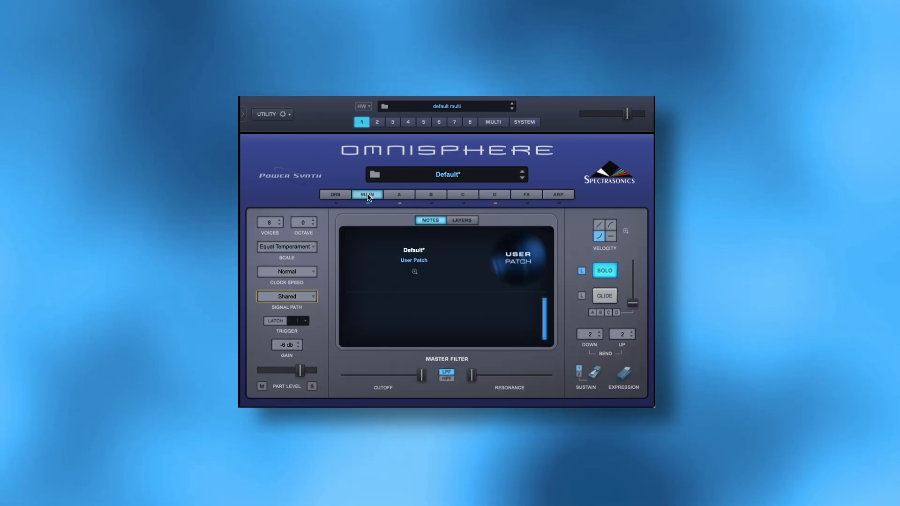
click(300, 302)
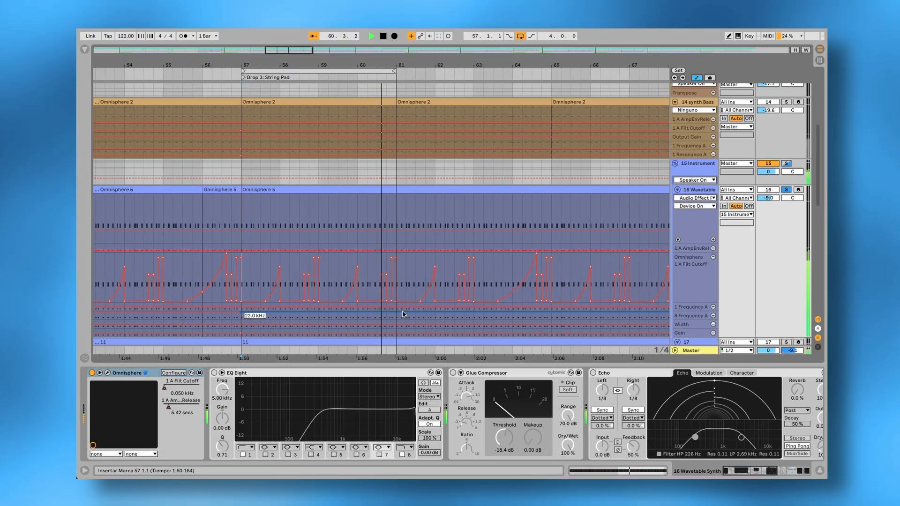
- Review the 16 Wavetable track's effect chain, selecting the EQ Eight, Glue Compressor and Echo
scroll(245, 375, right, 2)
click(245, 374)
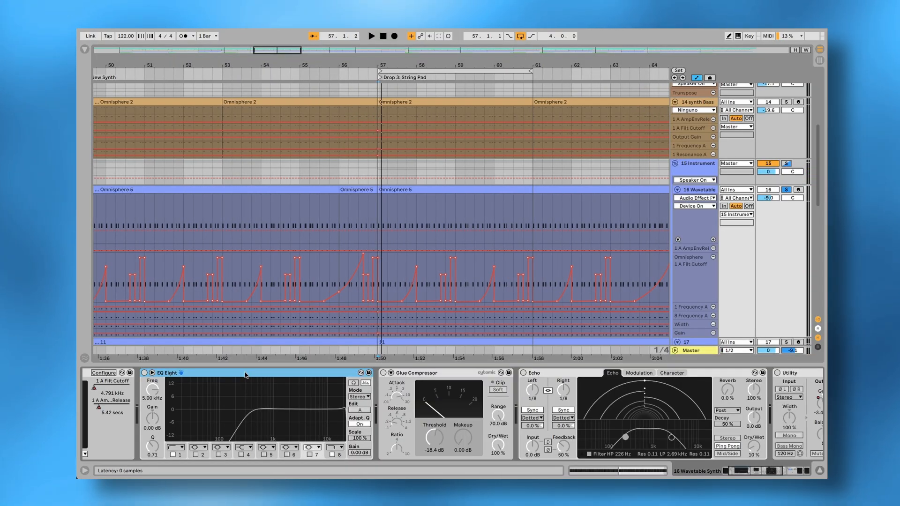
click(460, 373)
scroll(473, 384, right, 2)
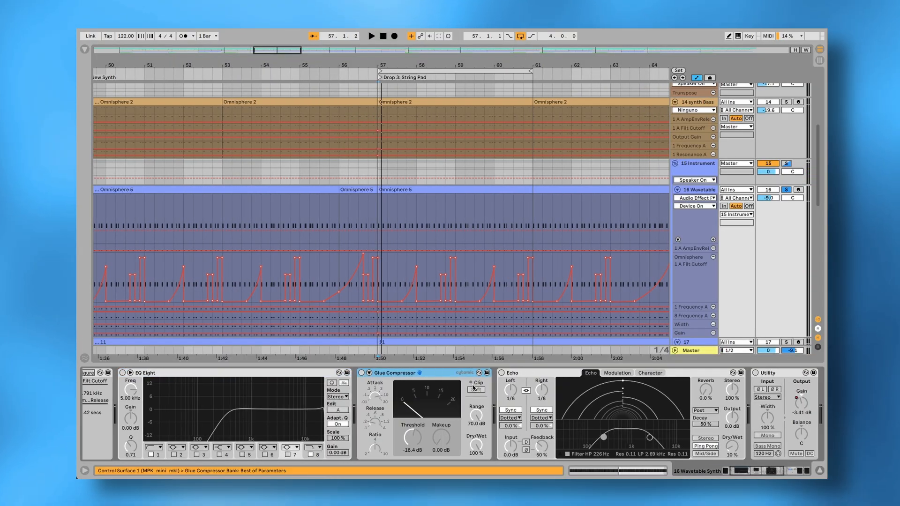
click(508, 374)
scroll(511, 392, right, 5)
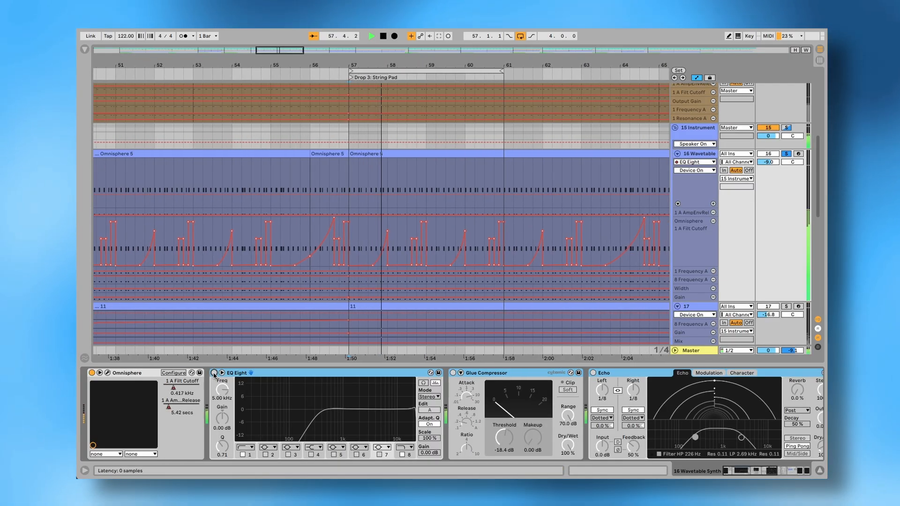
- Enable the 16 Wavetable track's EQ Eight, Glue Compressor and Echo together, comparing the sound with and without them
click(214, 373)
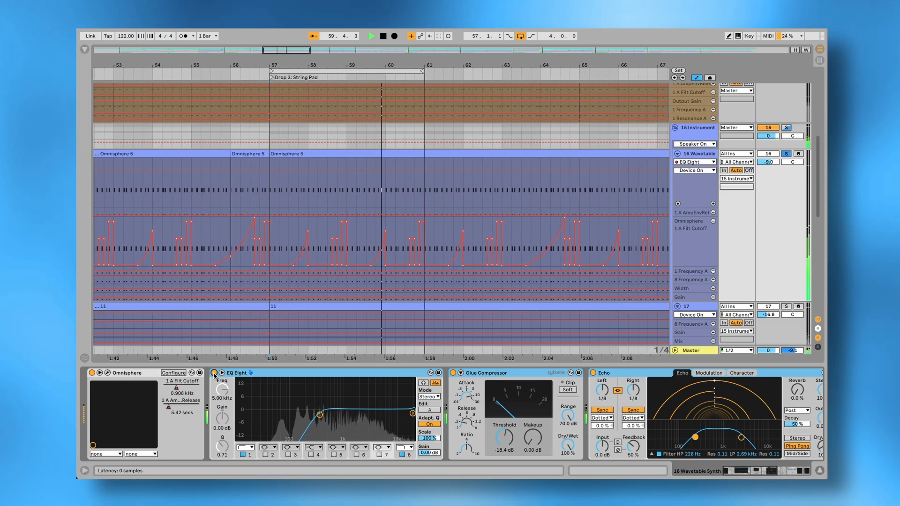
click(214, 373)
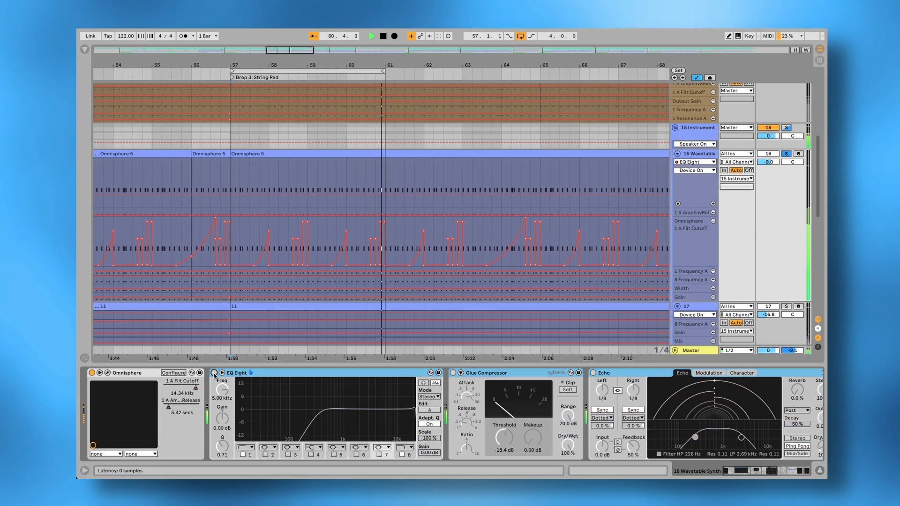
click(214, 373)
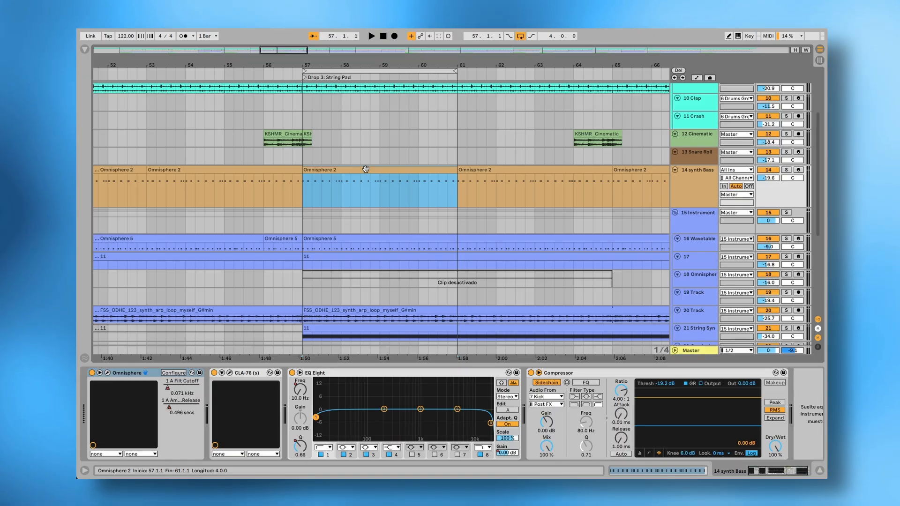
- Open the synth Bass clip at bar 57 to examine its D2 note pattern and listen to it
double_click(366, 169)
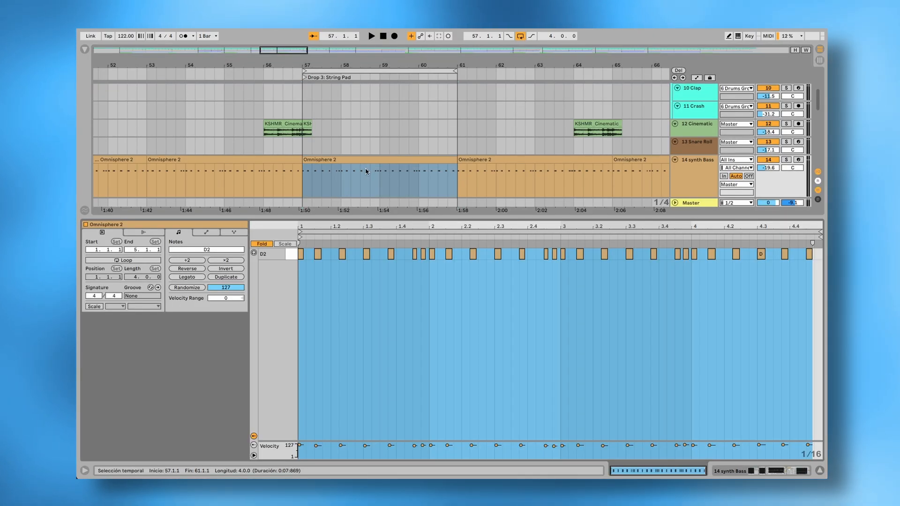
click(369, 160)
key(space)
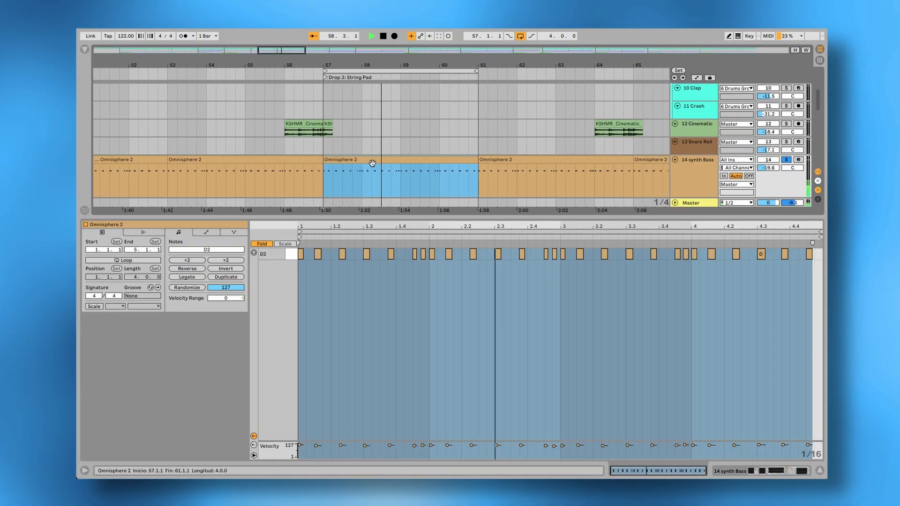
key(space)
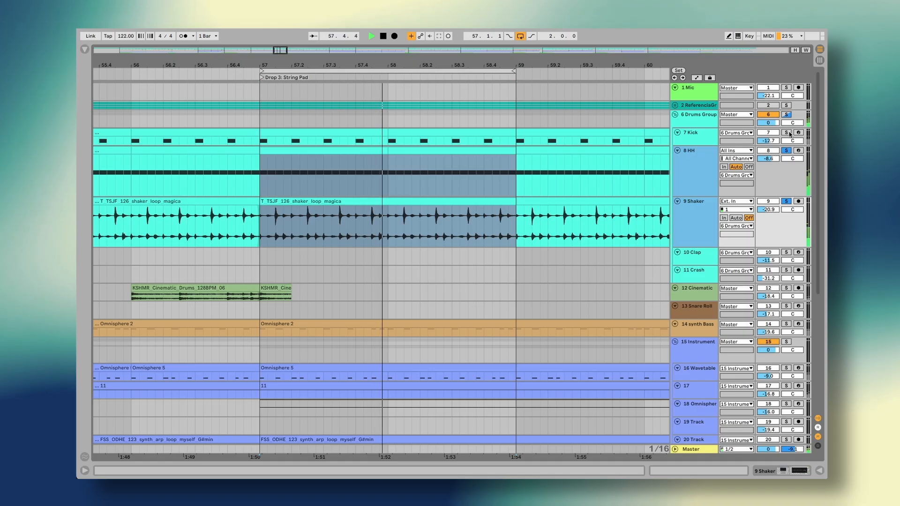
- Add the Kick, synth Bass and 16 Wavetable tracks to the soloed HH and Shaker during looped playback
click(786, 132)
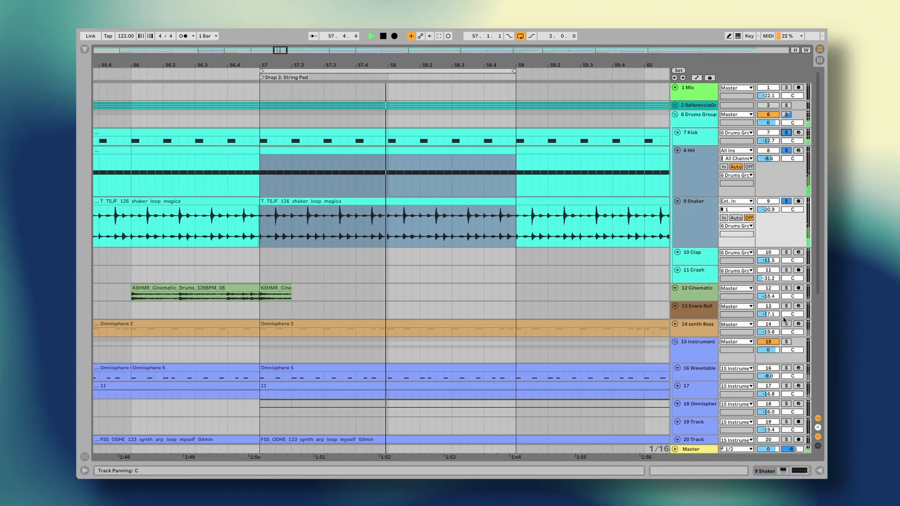
click(786, 323)
click(786, 368)
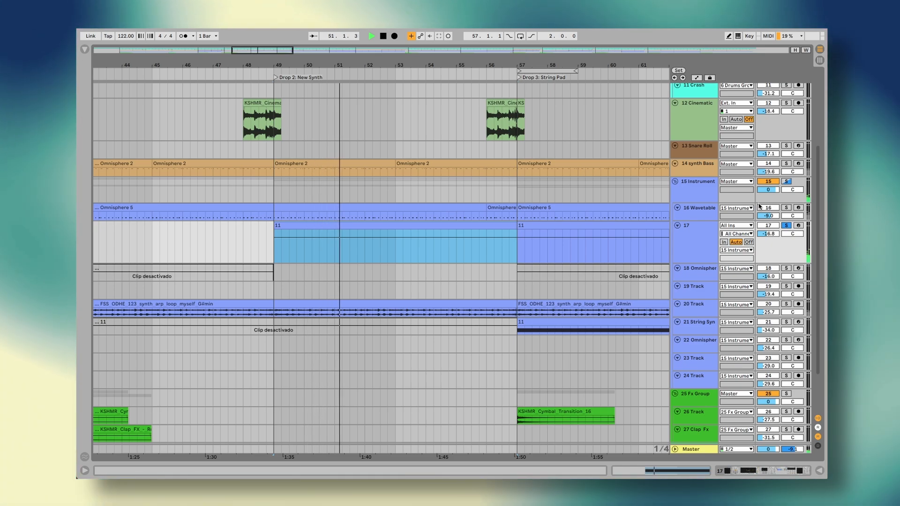
- Solo the 16 Wavetable track alongside track 17 in Drop 2, toggling the synth Bass solo on and off
click(786, 208)
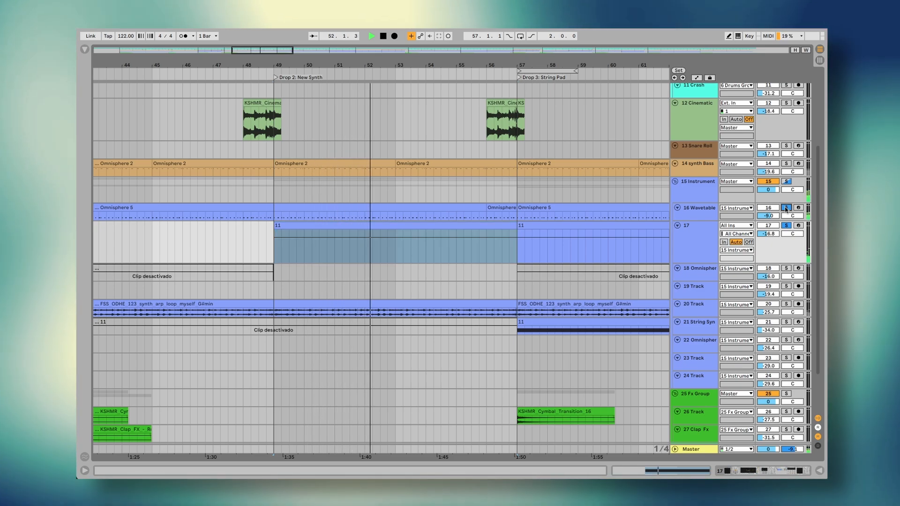
click(787, 164)
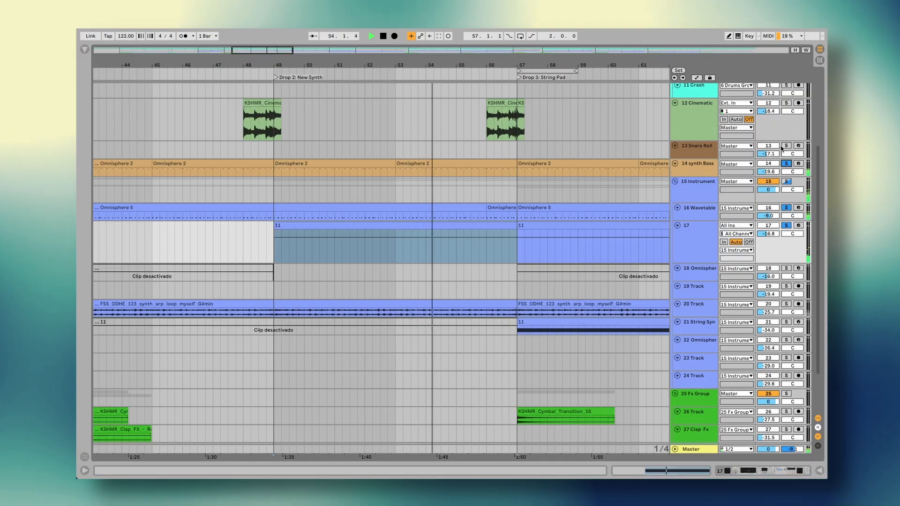
click(785, 163)
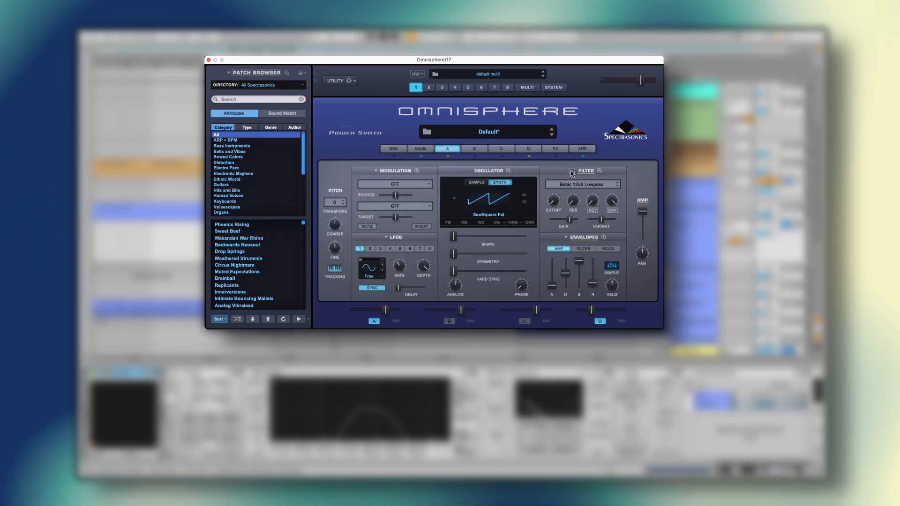
- Inspect track 17's layer A filter envelope, compare its lowpass filter off and on, and show the modulation matrix
click(584, 252)
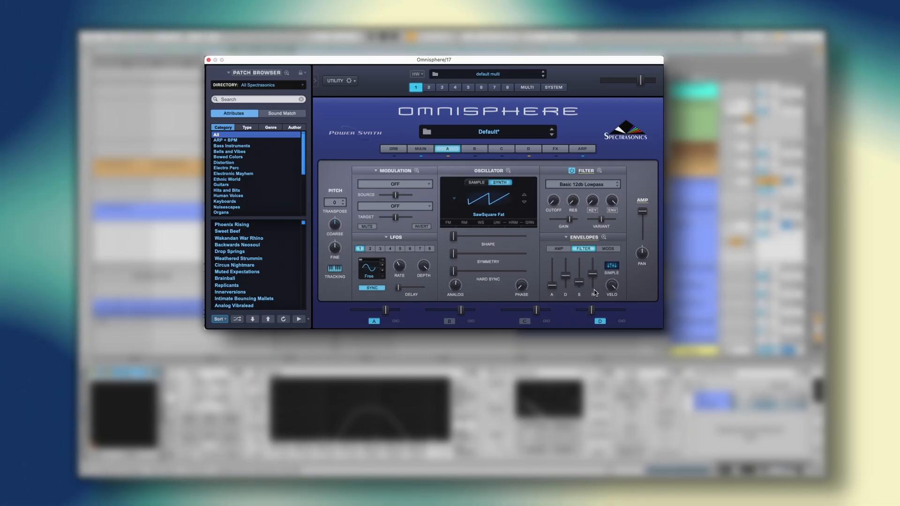
click(571, 171)
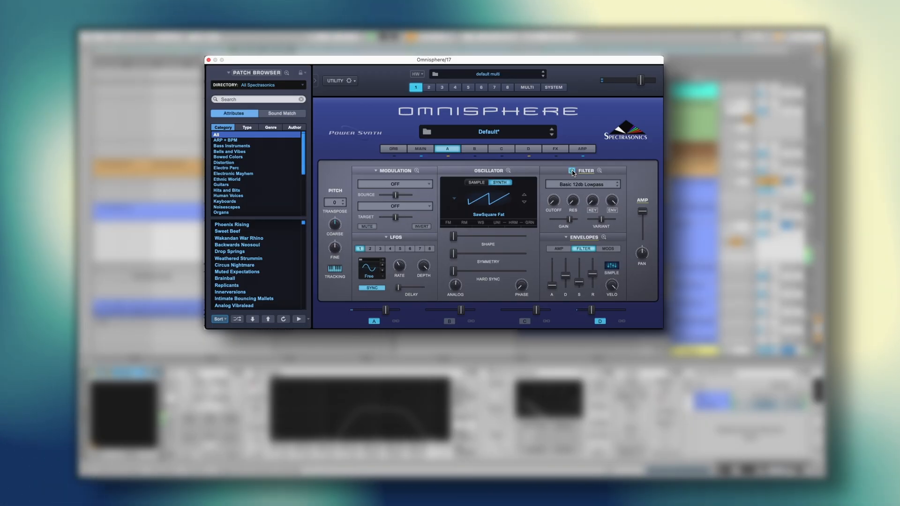
click(418, 171)
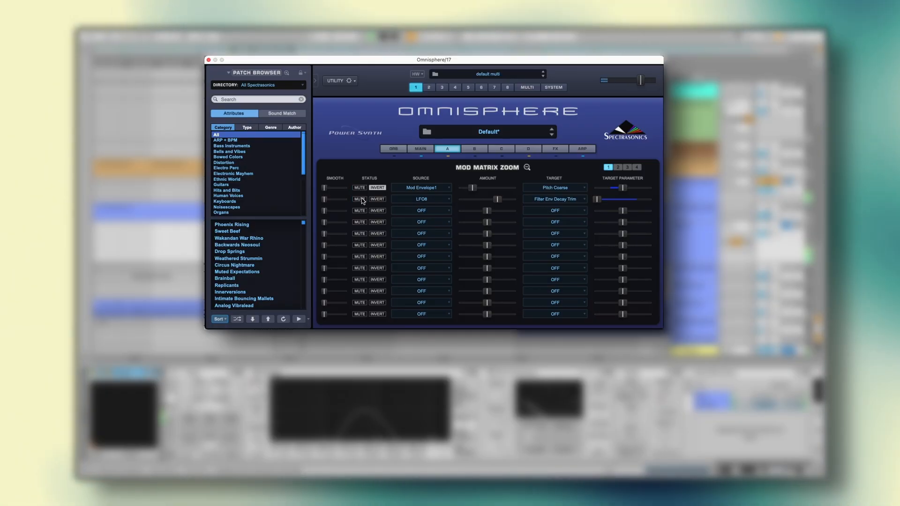
- Toggle the mute on the Filter Env Decay Trim modulation and look through track 17's effect chain from Pedal to Utility
click(360, 199)
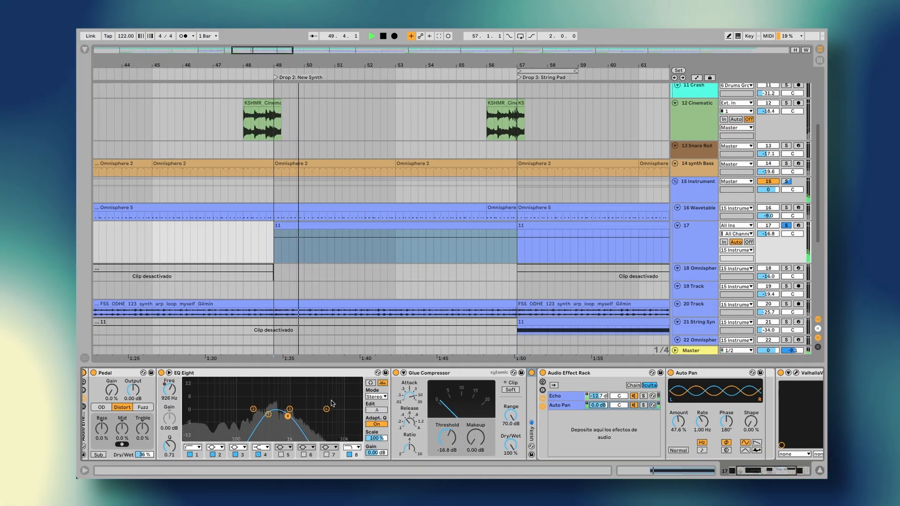
scroll(332, 403, right, 5)
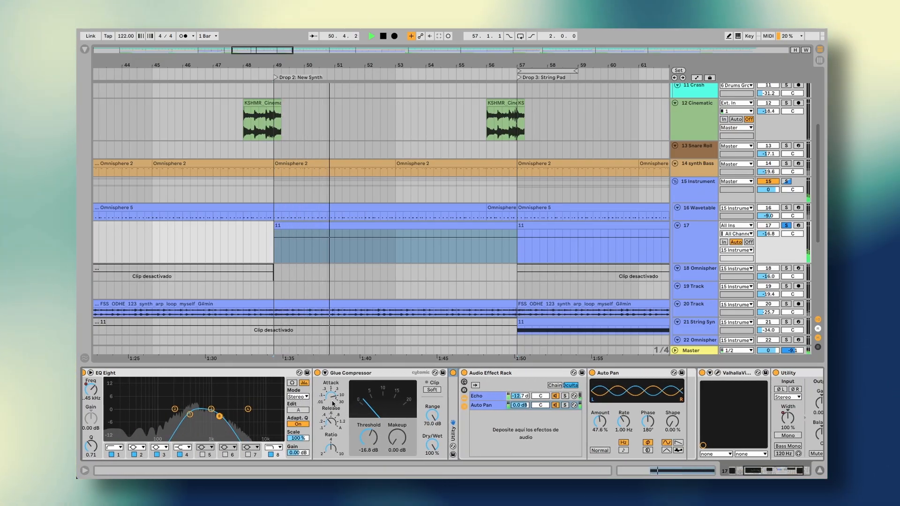
scroll(332, 403, right, 5)
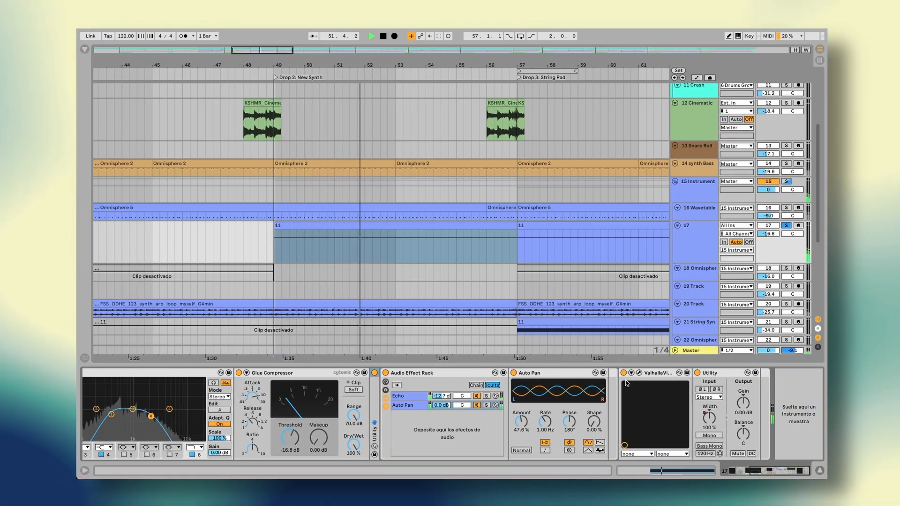
scroll(339, 416, left, 4)
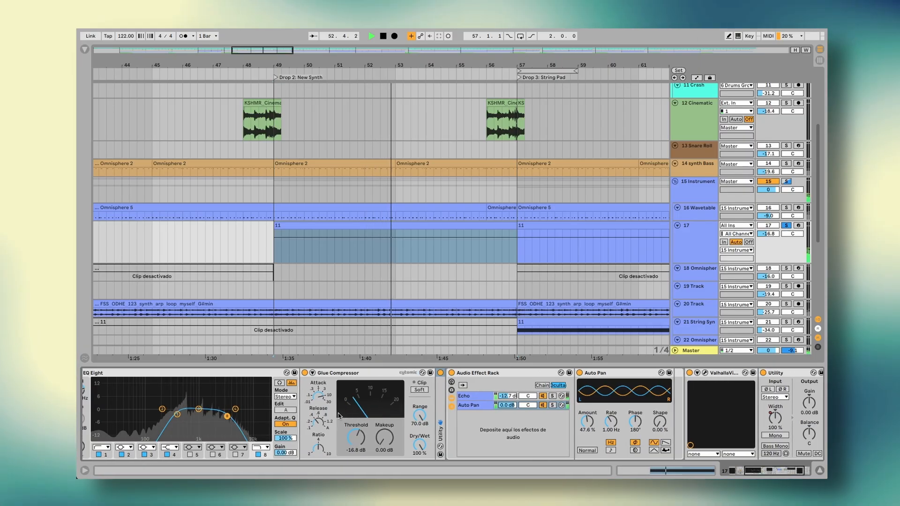
scroll(338, 415, left, 6)
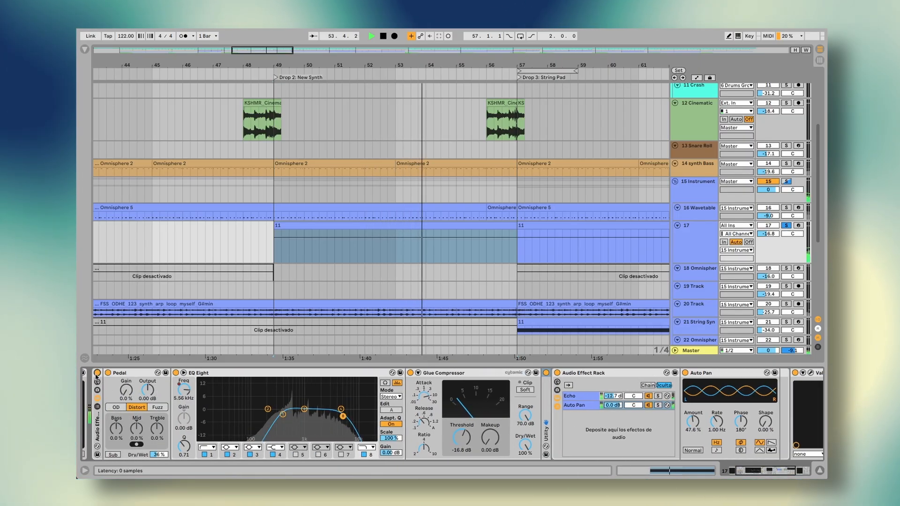
- Compare track 17's Audio Effect Rack off and on during playback, clearing the solo along the way, and stop playback
click(97, 374)
key(s)
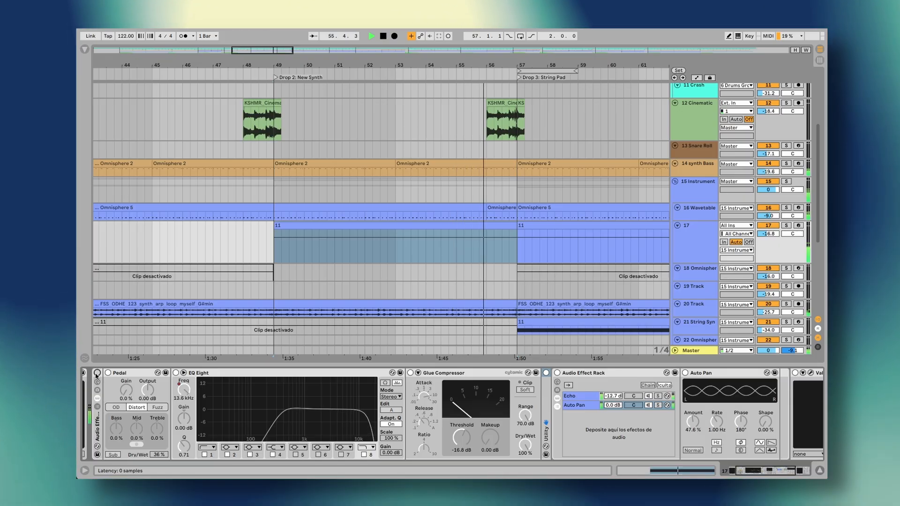
click(97, 373)
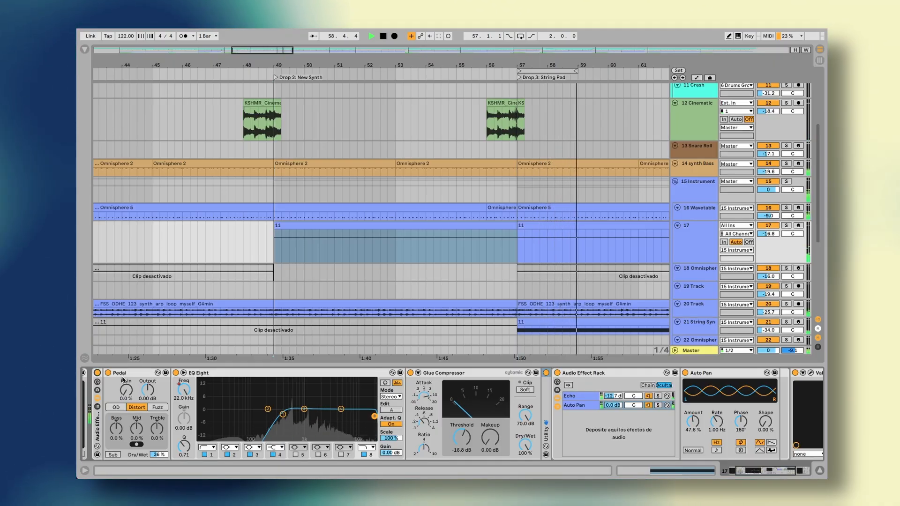
key(space)
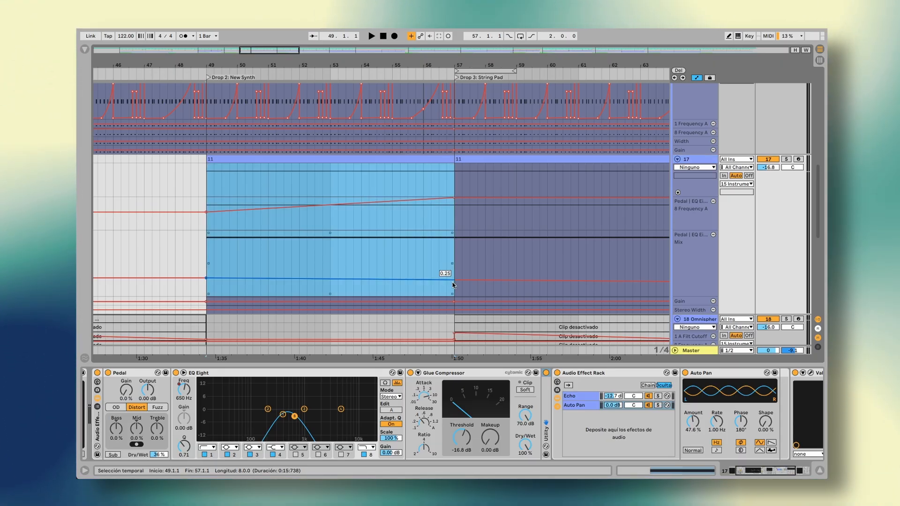
- Play track 17 soloed from bar 49 and select its clips up to the Breakdown to examine the EQ frequency and mix automation
key(space)
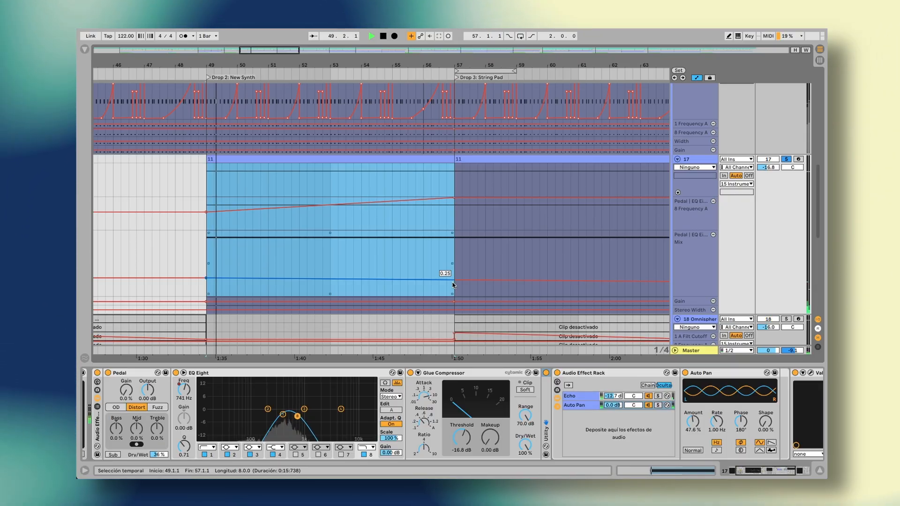
scroll(457, 297, down, 3)
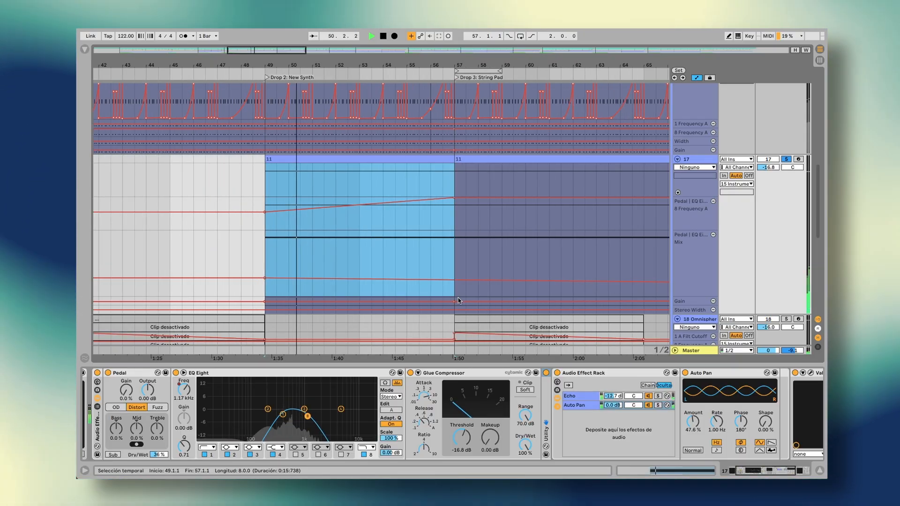
scroll(457, 297, right, 3)
scroll(457, 297, down, 4)
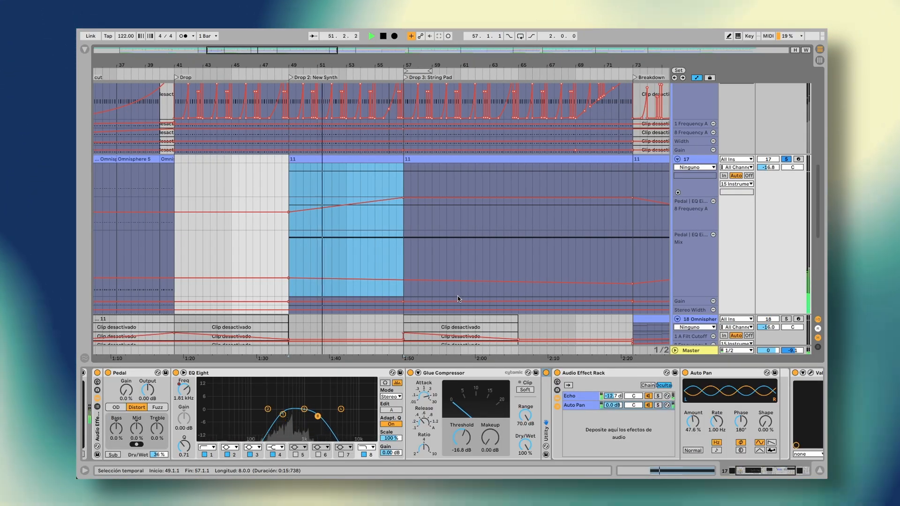
drag(631, 257, 289, 189)
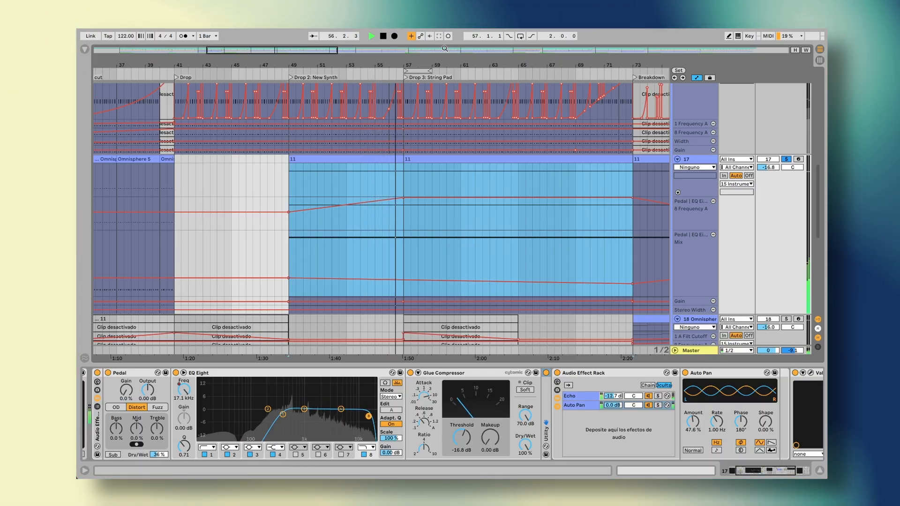
click(372, 212)
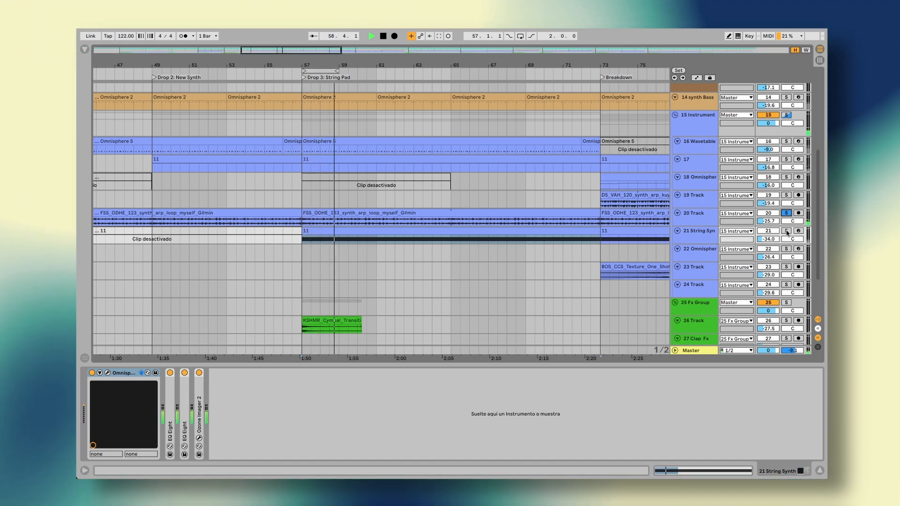
- Solo the 21 String Synth track during Drop 3 playback
click(786, 231)
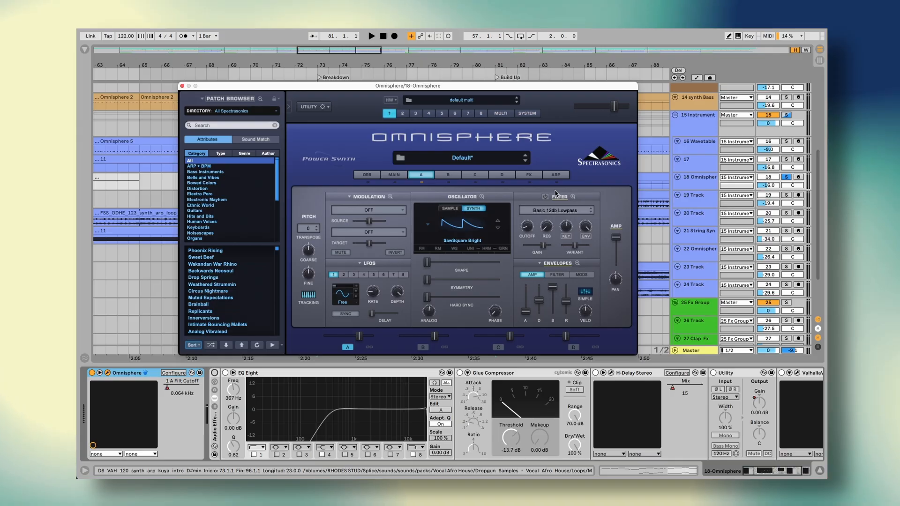
- Listen to the soloed 18 Omnisphere track in the Breakdown and examine its arpeggiator pattern and layer A filter envelope
key(space)
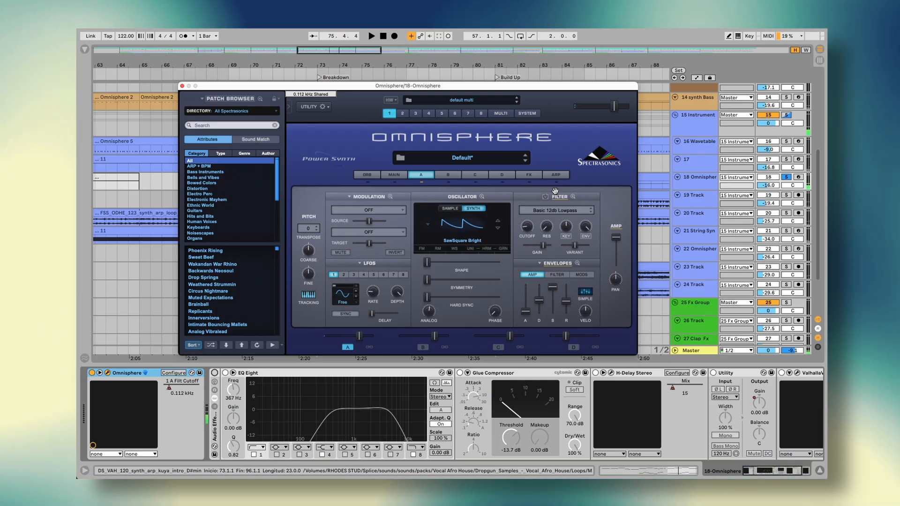
click(555, 175)
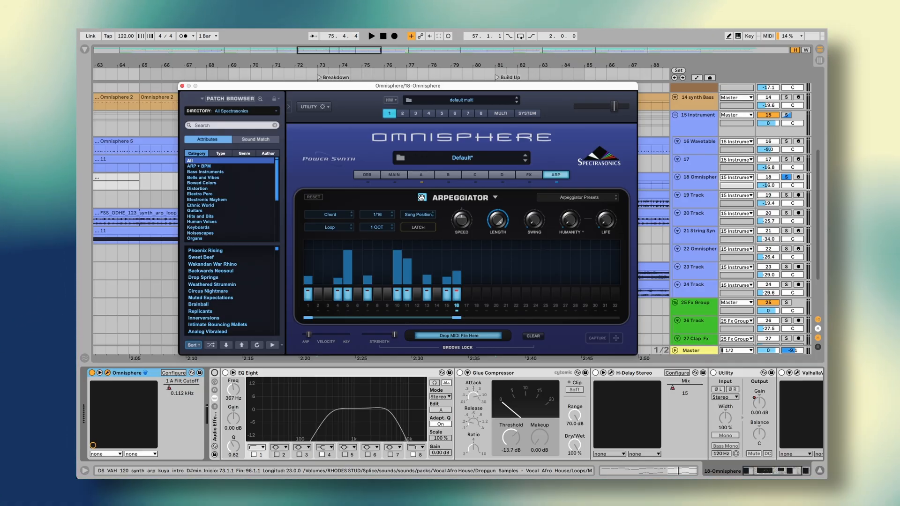
click(421, 174)
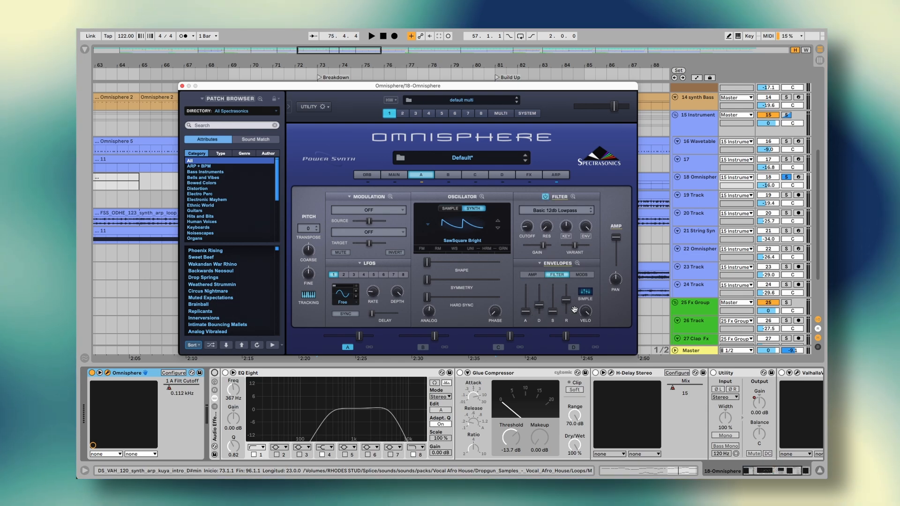
key(space)
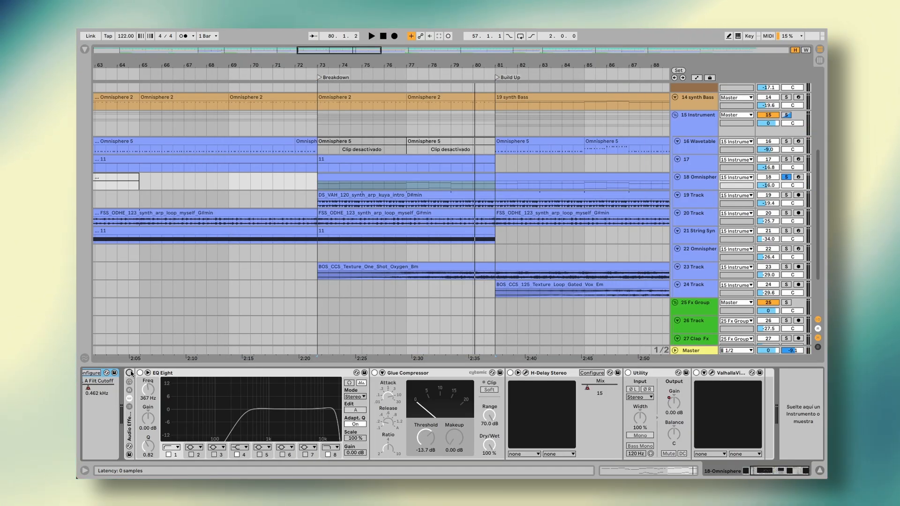
- Enable 18 Omnisphere's Audio Effect Rack, play the Breakdown with it on, and unsolo the track
click(130, 372)
key(space)
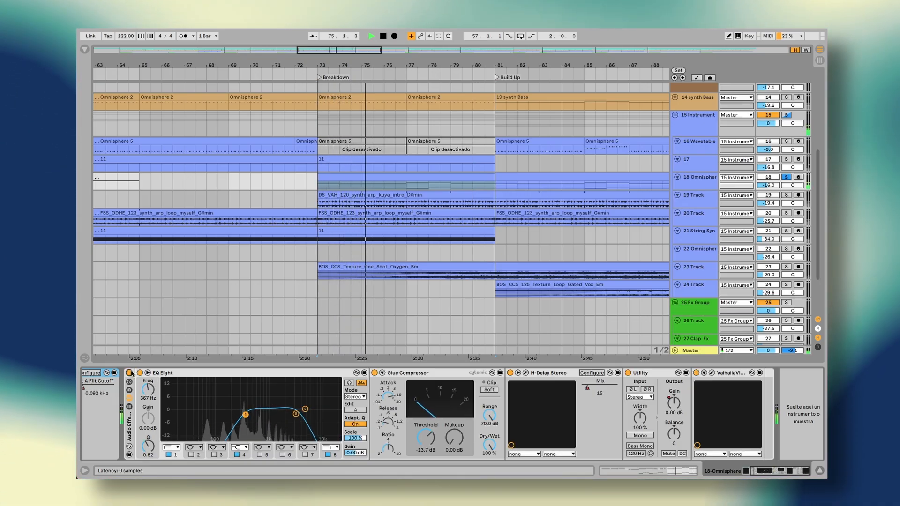
click(786, 178)
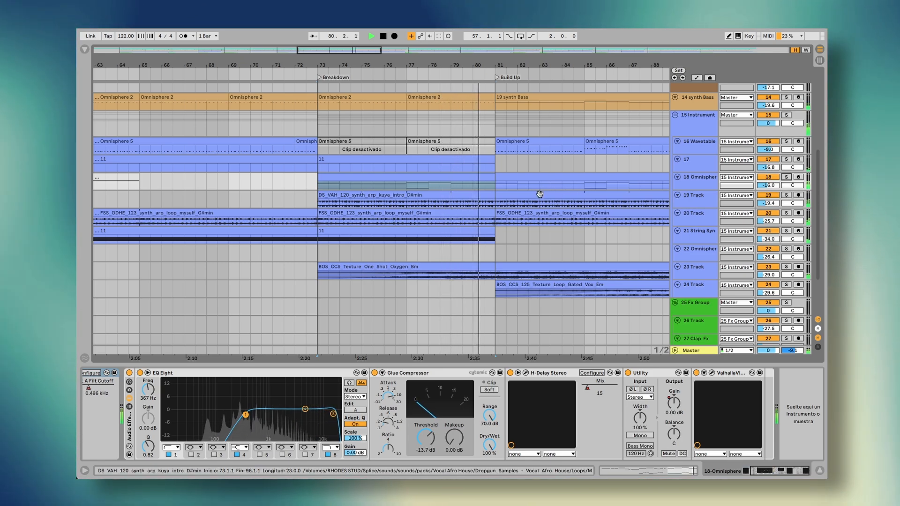
- Select 19 Track's DS_VAH_120_synth_arp_kuya_intro_D#min clip and listen to it with 18 Omnisphere and synth Bass soloed into the Build Up
click(345, 195)
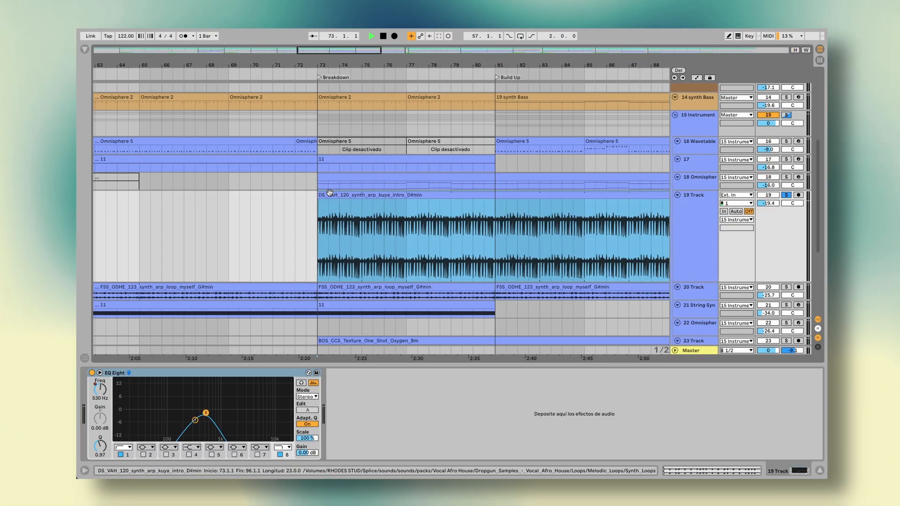
key(space)
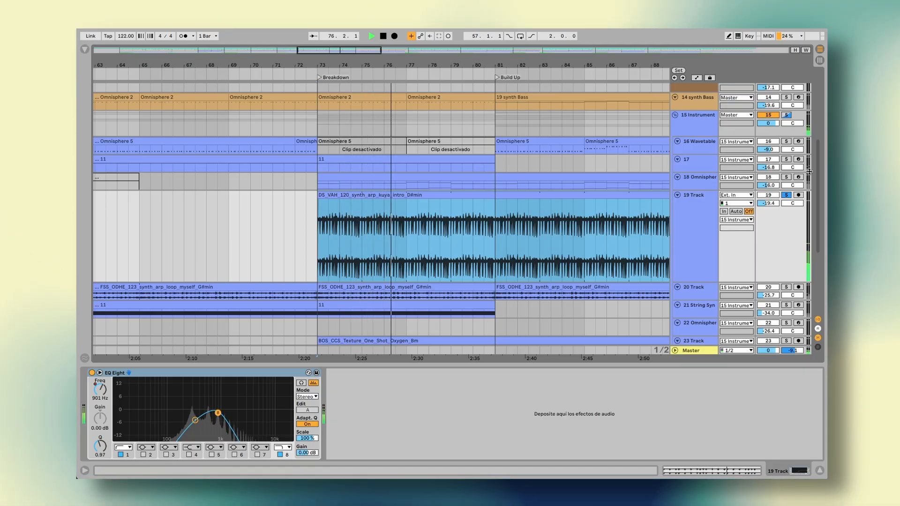
click(786, 177)
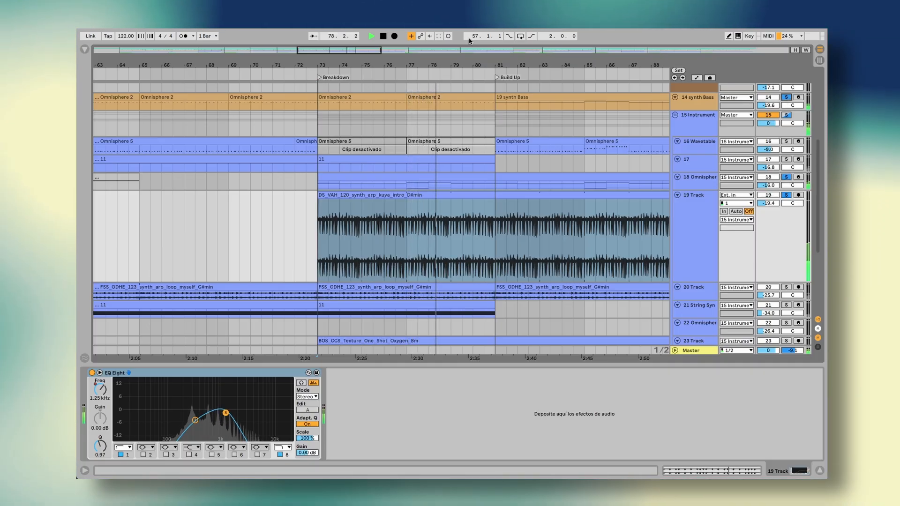
scroll(464, 125, right, 2)
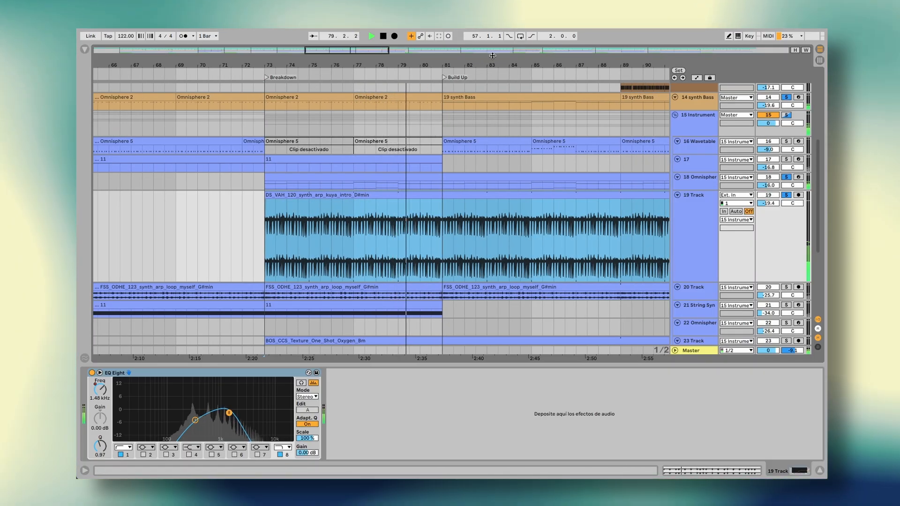
drag(506, 65, 486, 101)
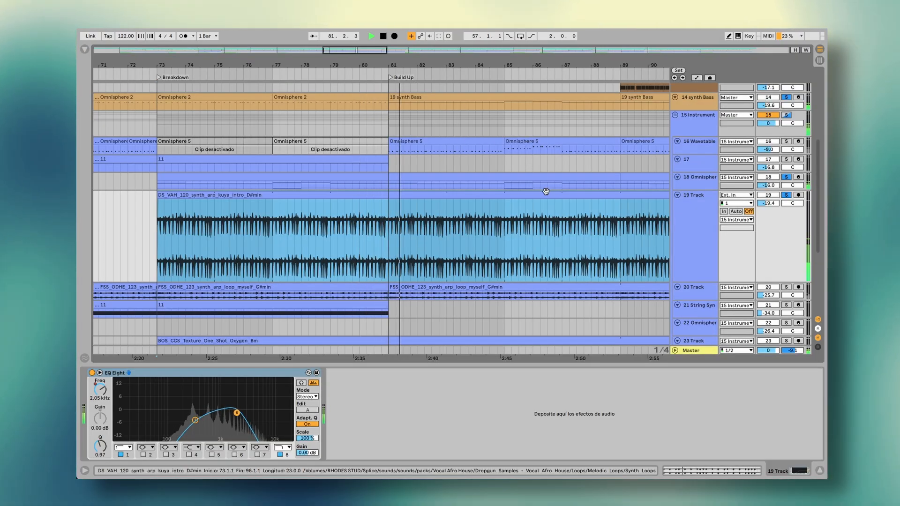
- Audition the Oxygen texture on 23 Track and the Gated Vox texture loops on 24 Track through the Build Up using solo
scroll(546, 191, right, 2)
scroll(546, 191, down, 3)
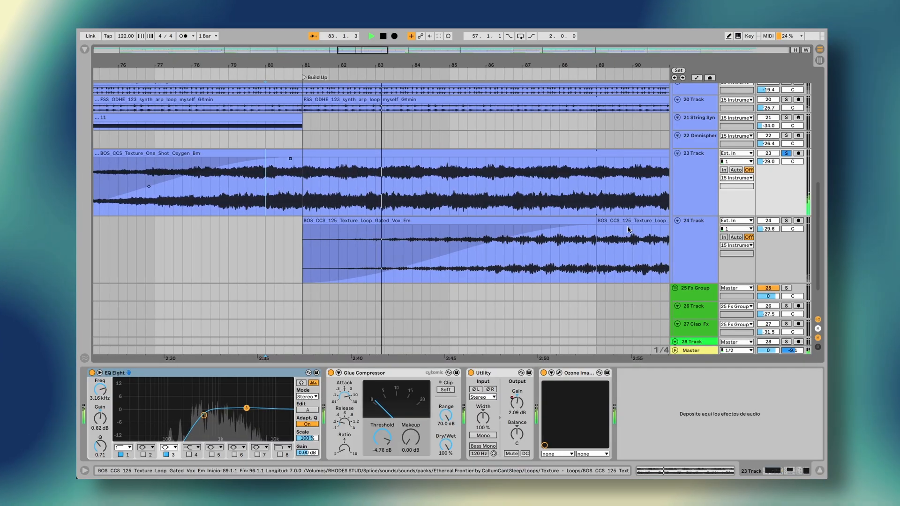
click(556, 220)
shift+click(595, 220)
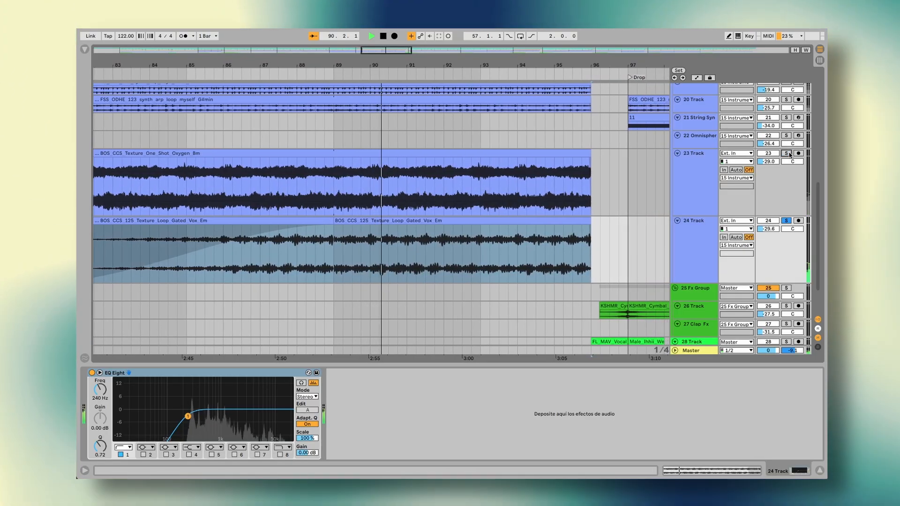
click(786, 153)
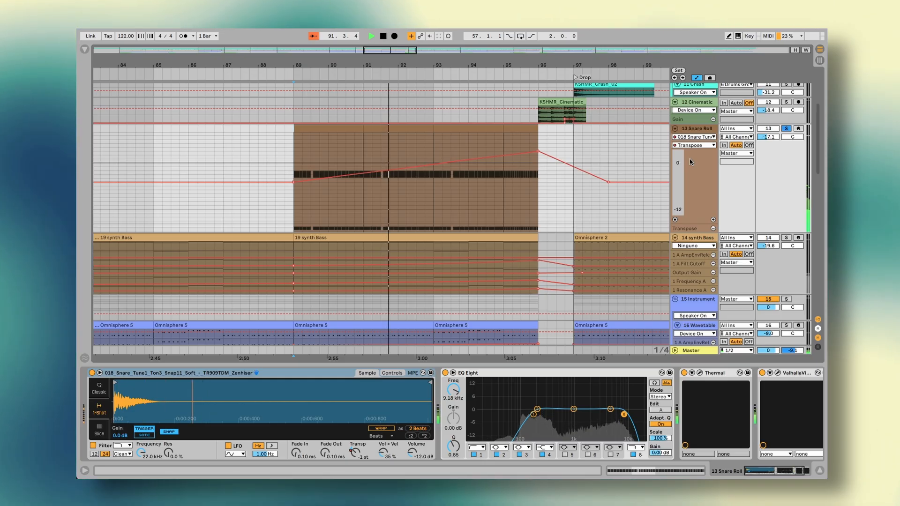
- Unsolo the 13 Snare Roll track and play from bar 97 to review 16 Wavetable's 1 A Filt Cutoff automation through the Drop
click(790, 129)
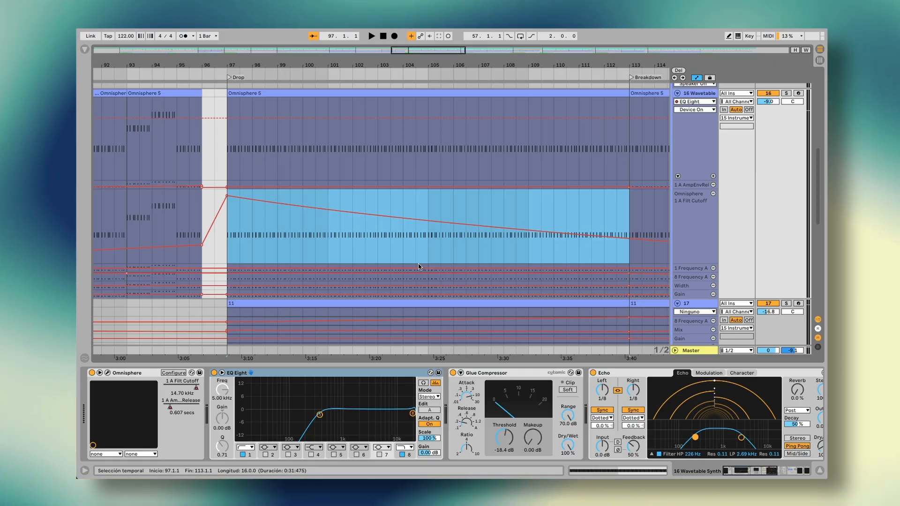
click(228, 238)
key(space)
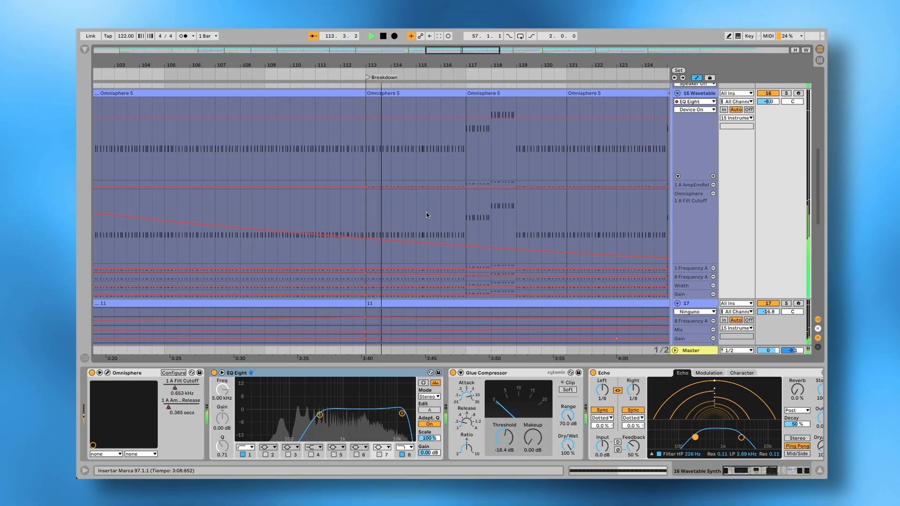
key(space)
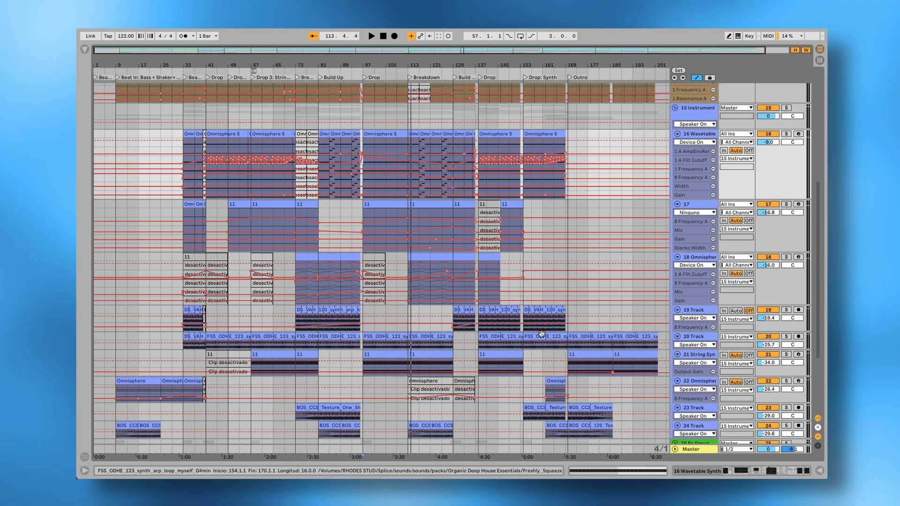